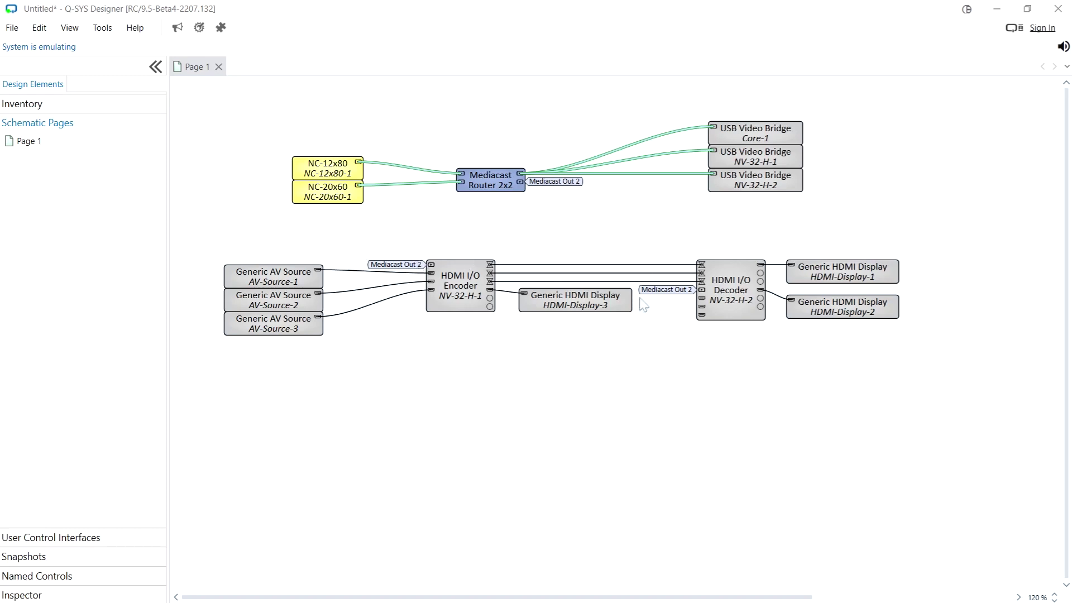
# Set the NV-32-H-1 encoder's HDMI Output 1 source to Mediacast In 1
pyautogui.doubleClick(465, 305)
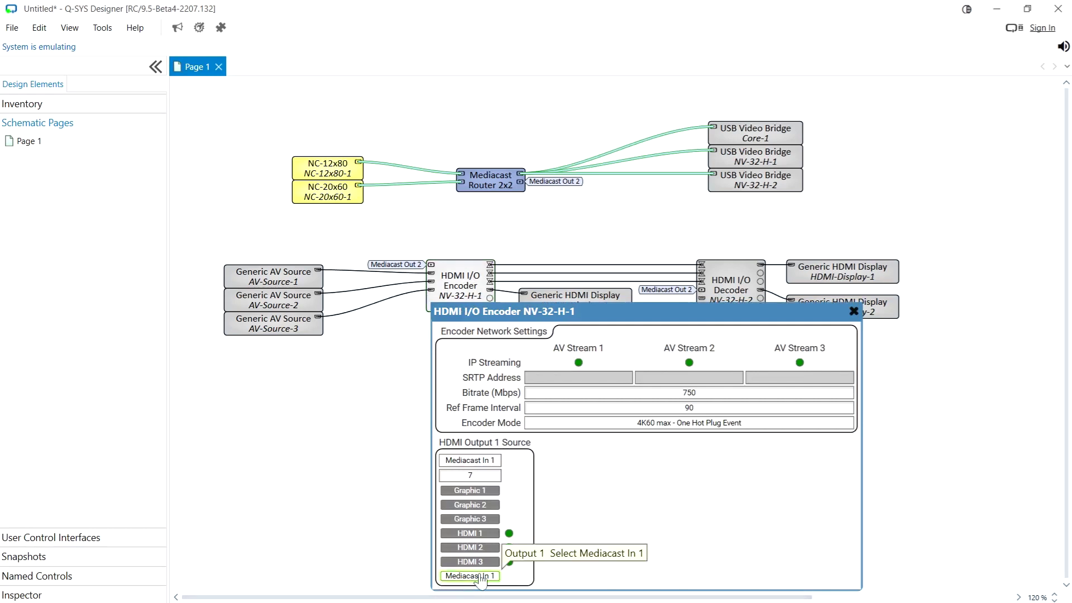
pyautogui.click(479, 578)
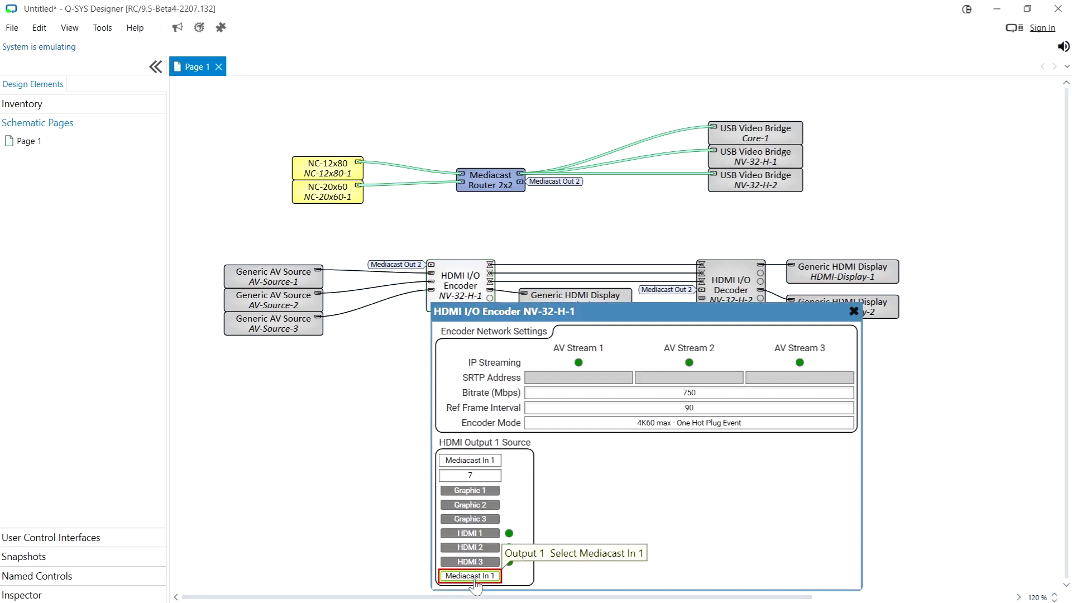
pyautogui.click(614, 311)
# Set the NV-32-H-2 decoder's HDMI Output 1 source to Mediacast In 1
pyautogui.click(721, 301)
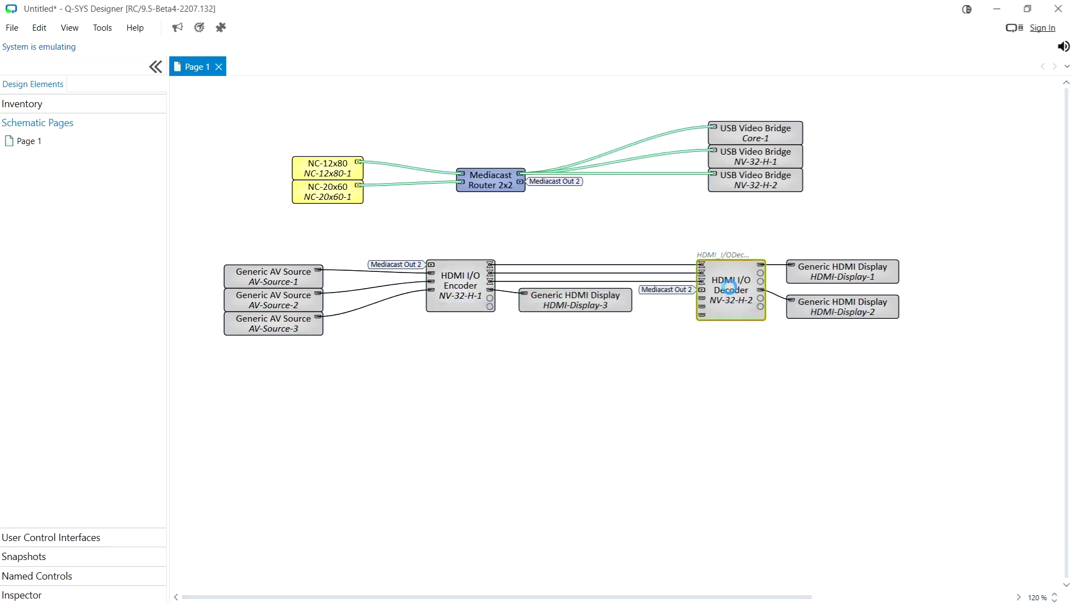
pyautogui.doubleClick(722, 299)
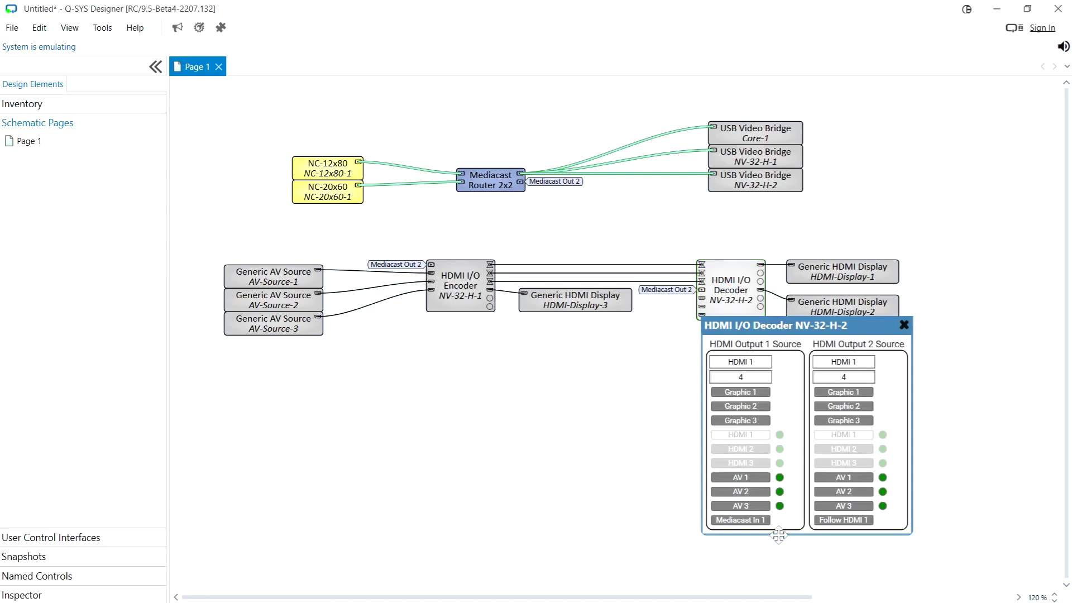
pyautogui.click(745, 523)
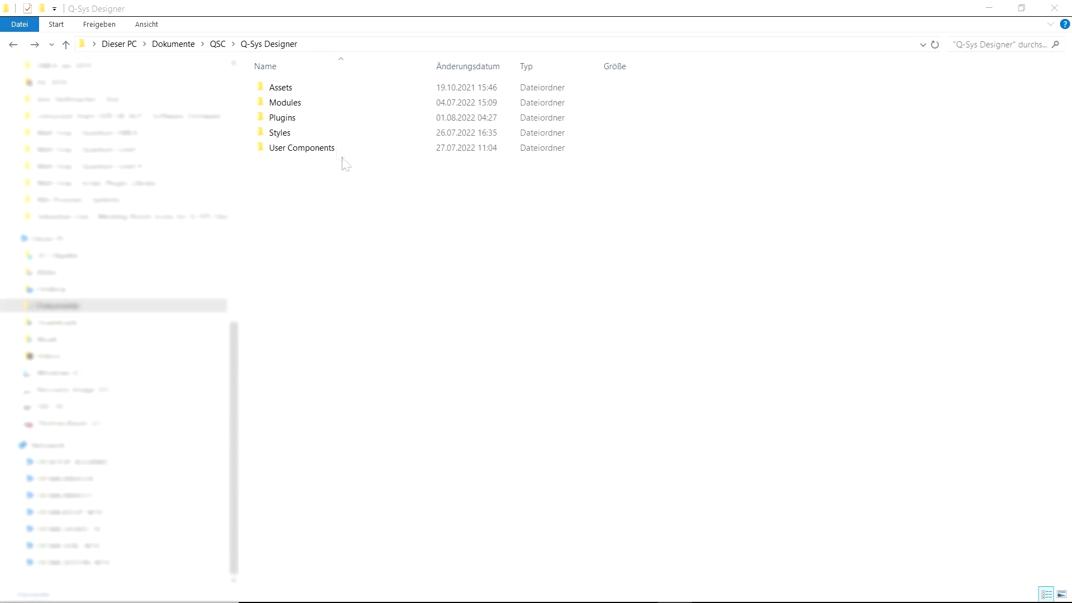
# Go into Modules > Helpers to view its info.json and init.lua files
pyautogui.click(312, 105)
pyautogui.doubleClick(312, 105)
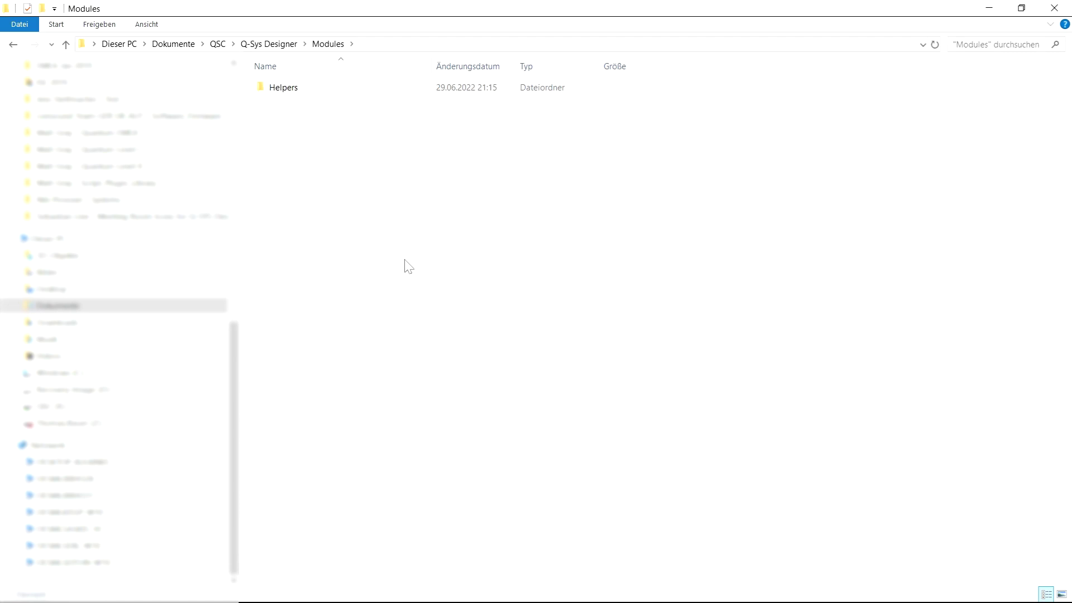
pyautogui.doubleClick(290, 96)
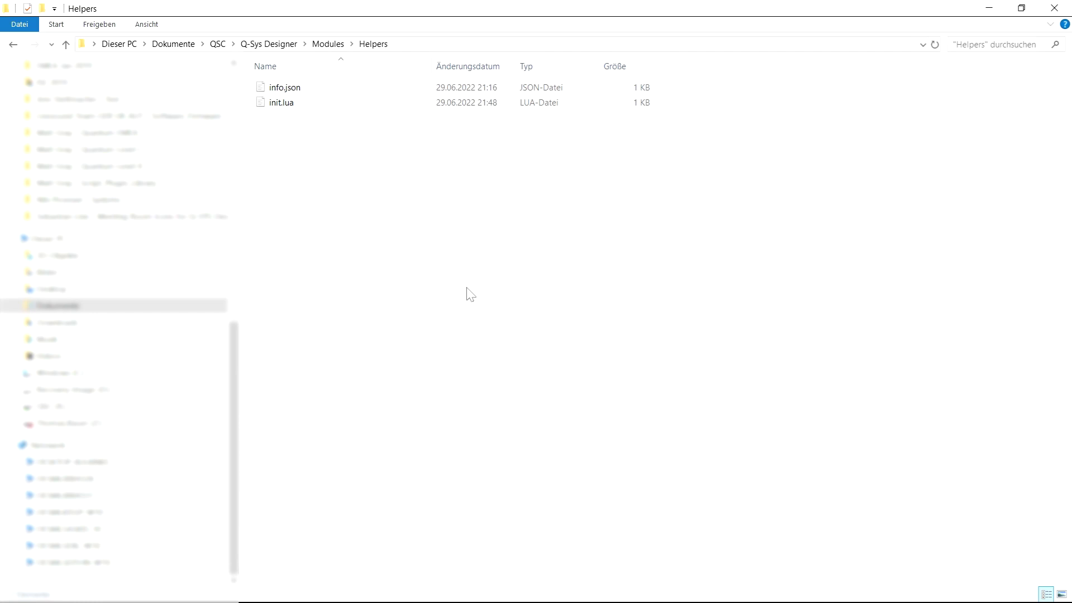
# Back in Q-SYS Designer, install the Helpers Lua module from Tools > Design Resources
pyautogui.hotkey('alt', 'Tab')
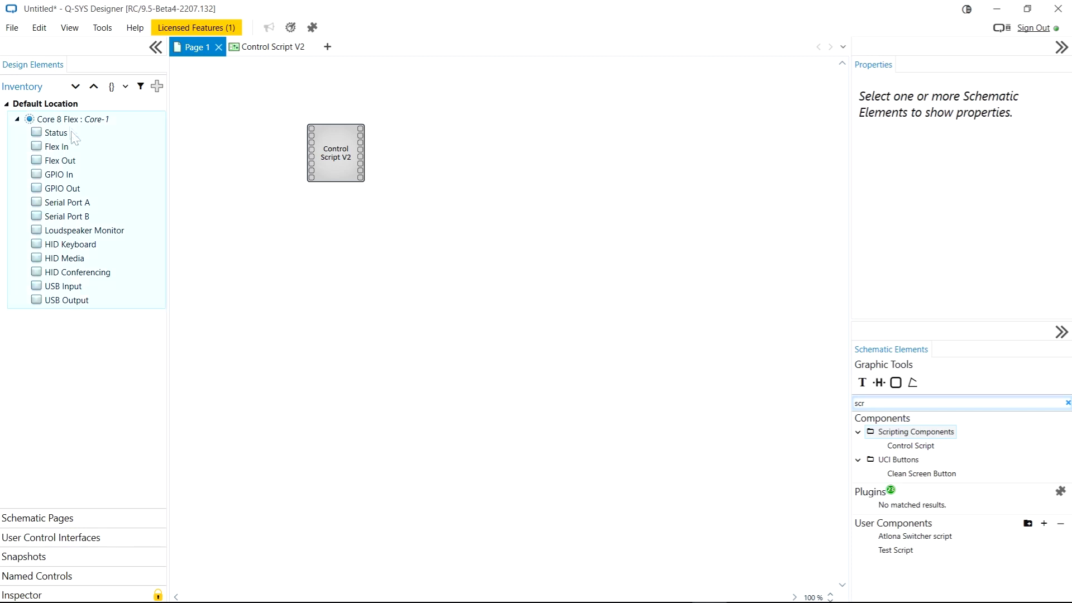
pyautogui.click(102, 28)
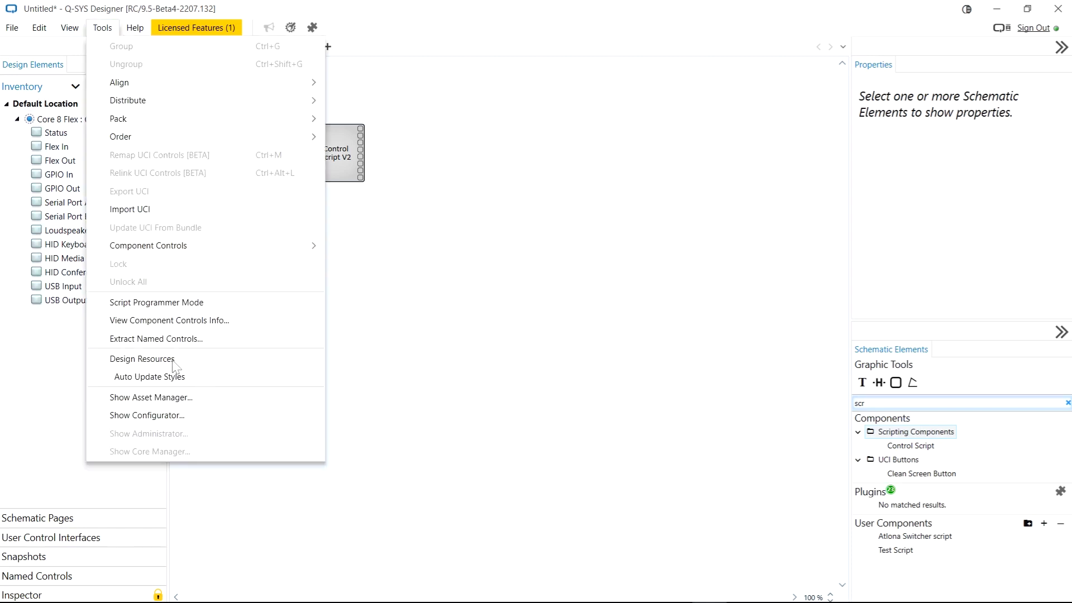
pyautogui.click(142, 359)
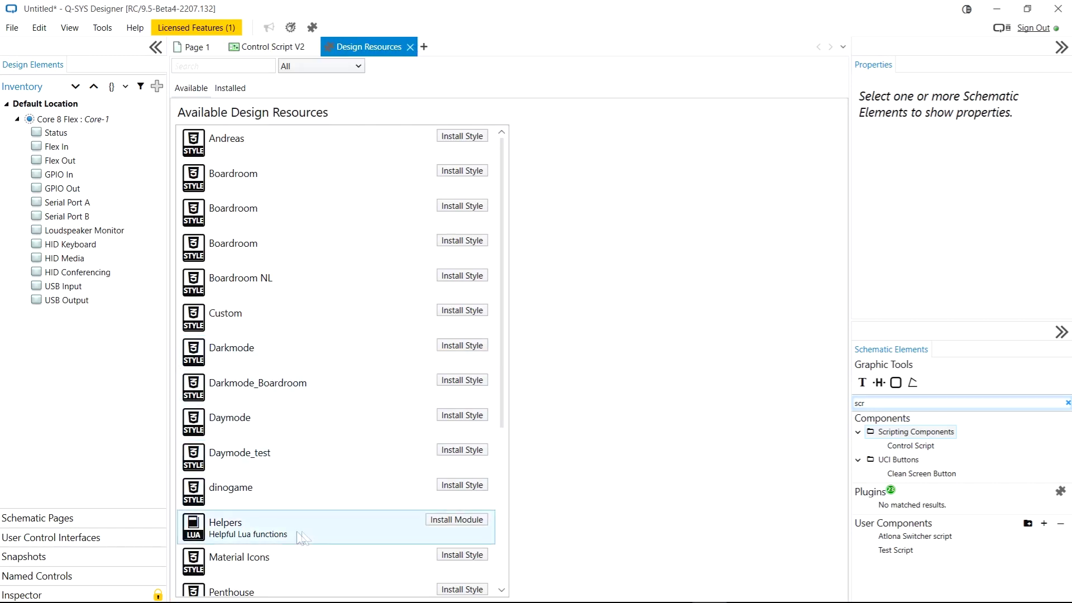
pyautogui.click(272, 530)
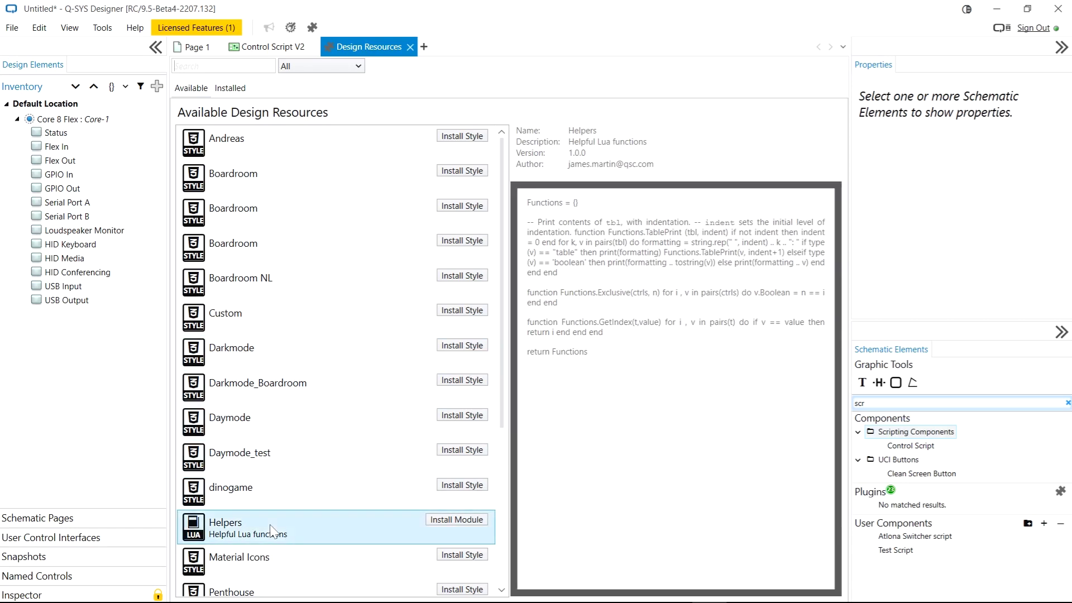
pyautogui.doubleClick(338, 528)
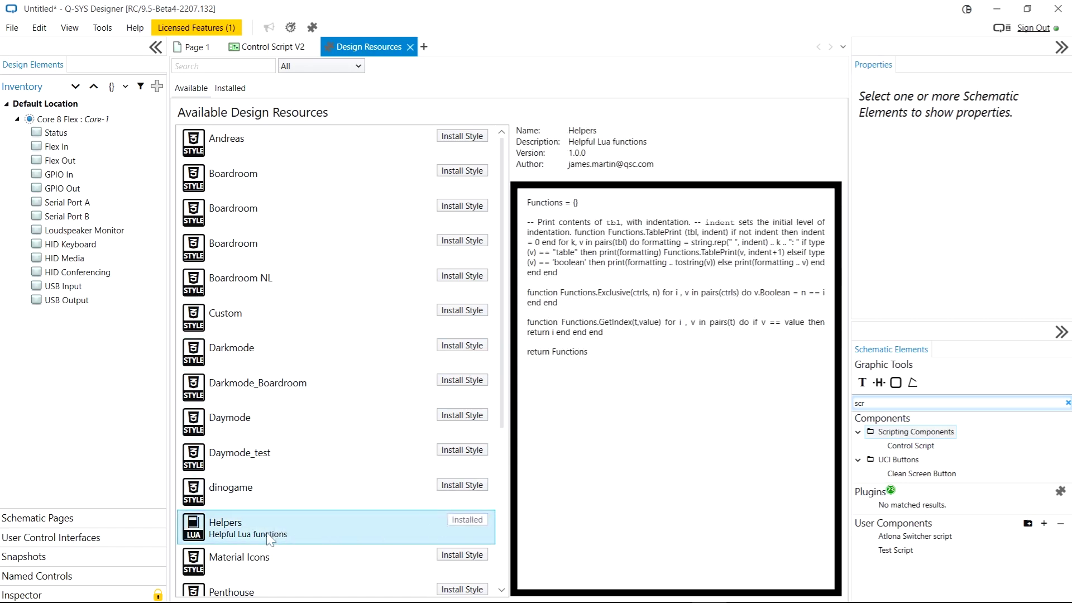
# Show the installed Helpers module's init.lua code and info.json files
pyautogui.click(230, 90)
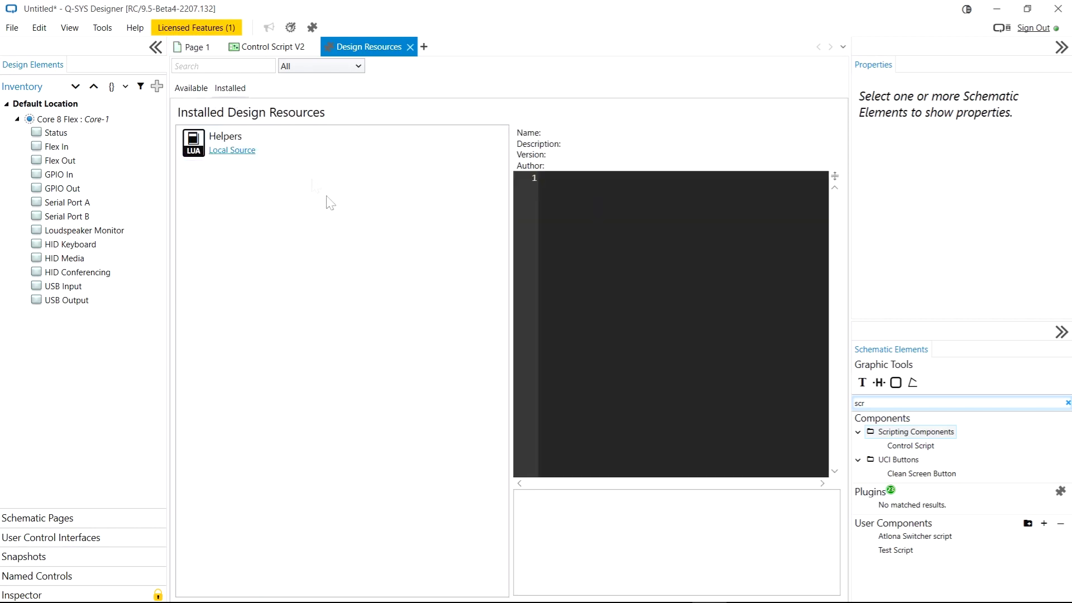
pyautogui.click(313, 158)
pyautogui.click(313, 157)
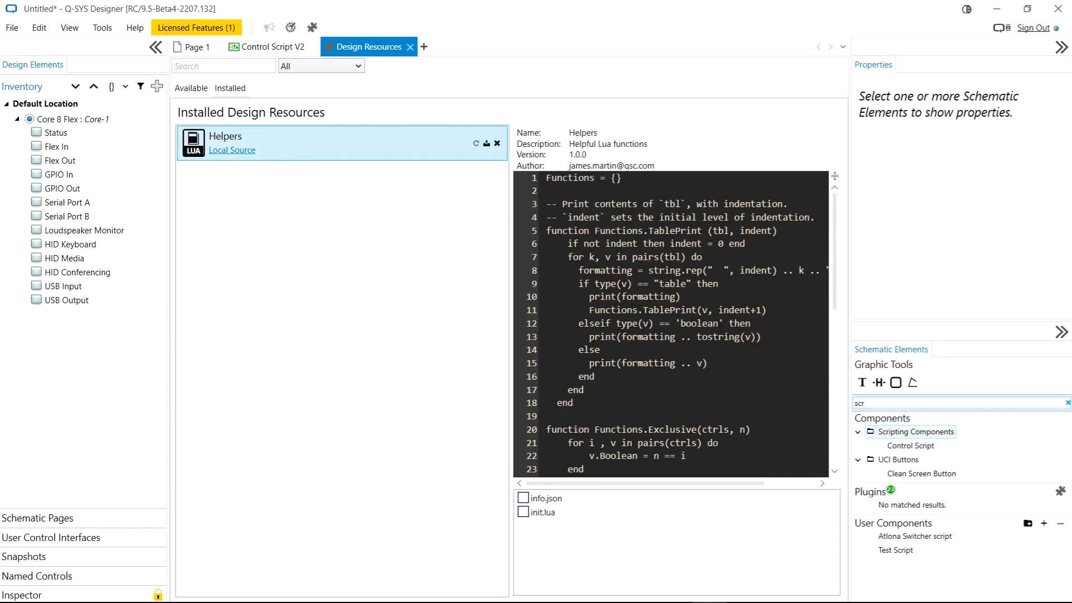
# Bring up the Control Script V2 code with require("Helpers") and run emulation with F6
pyautogui.hotkey('ctrl', 'shift', 'Tab')
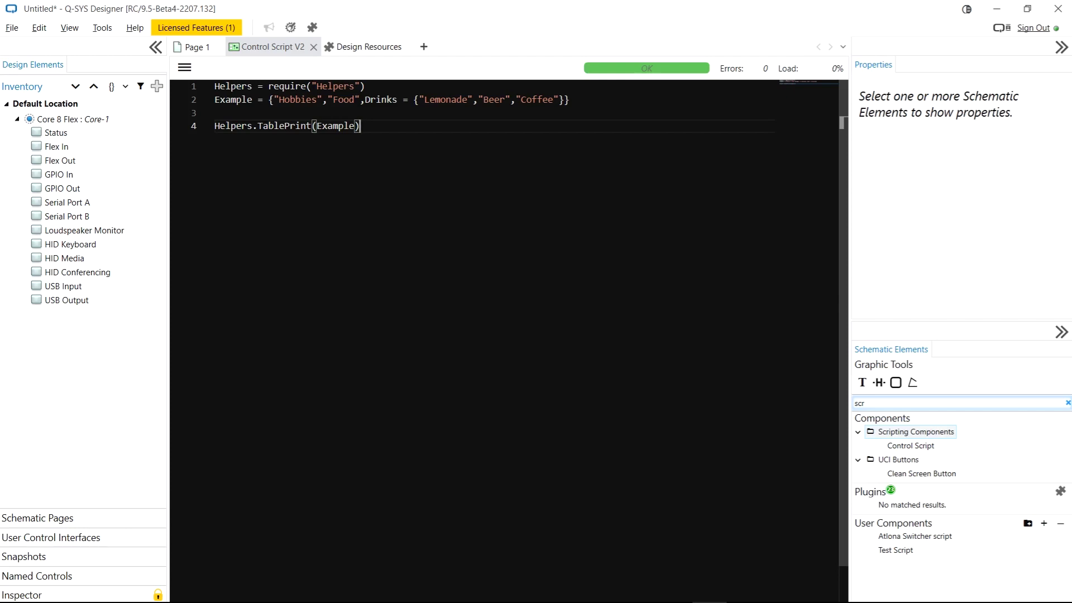
pyautogui.press('F6')
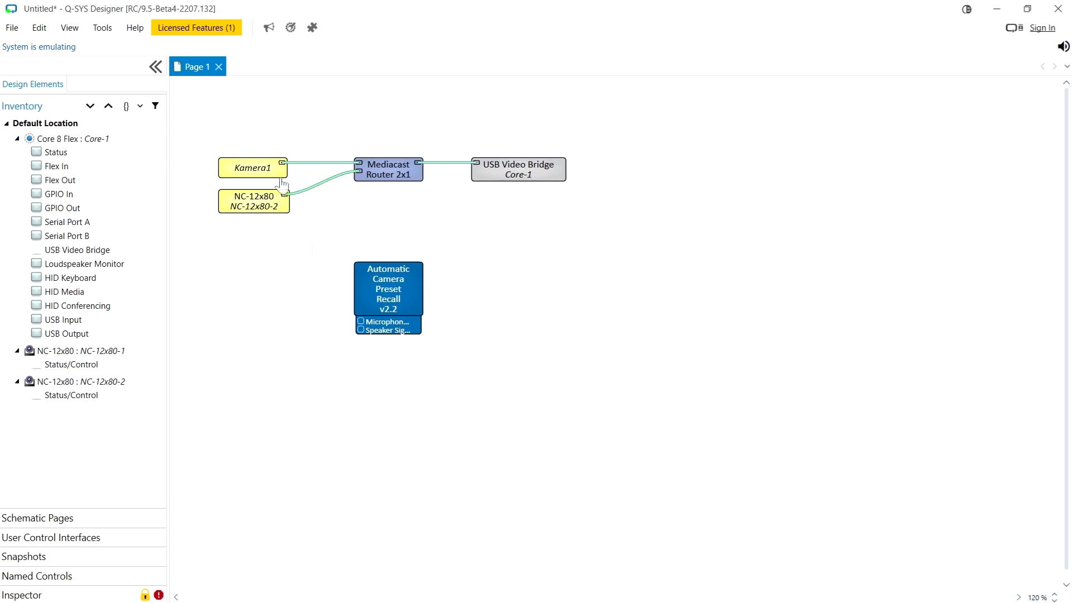
# Open the Automatic Camera Preset Recall block and check its Camera 1 dropdown
pyautogui.doubleClick(388, 290)
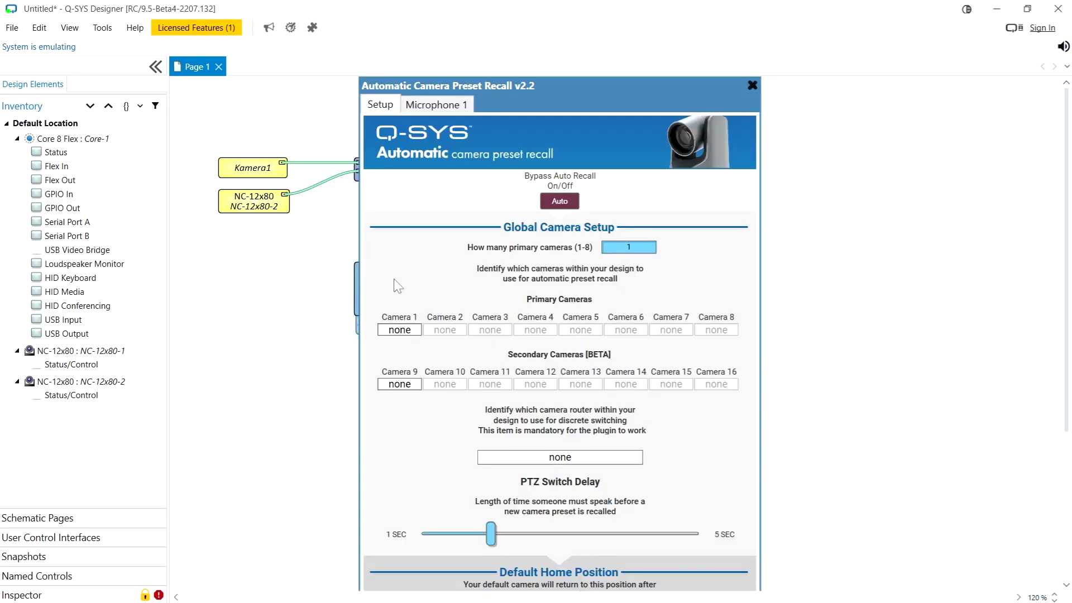
pyautogui.click(410, 330)
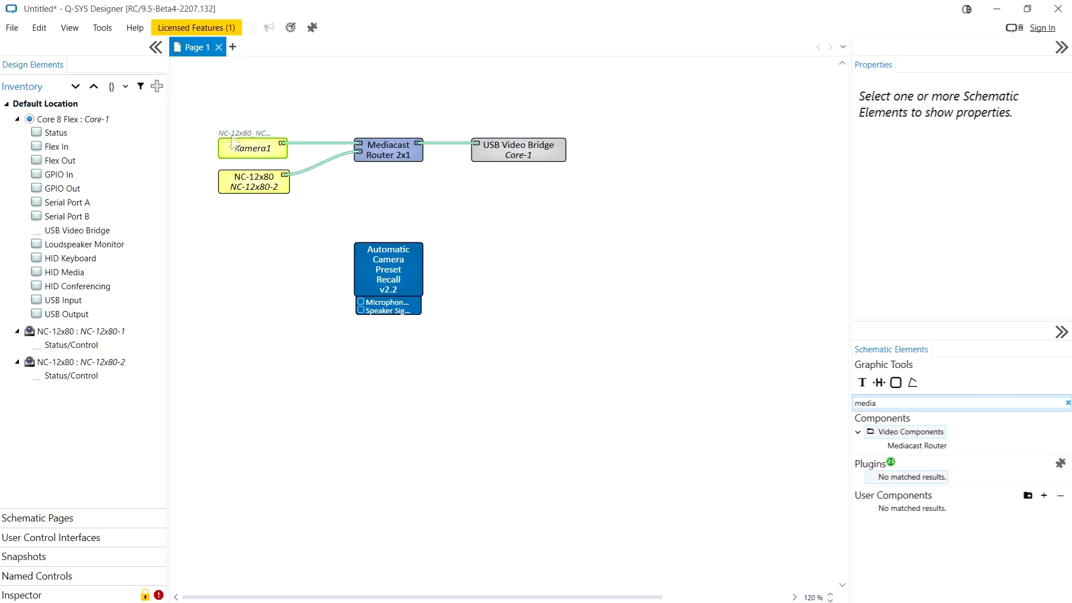
# Change Kamera1's Script Access property from None to All, then deselect it
pyautogui.click(252, 148)
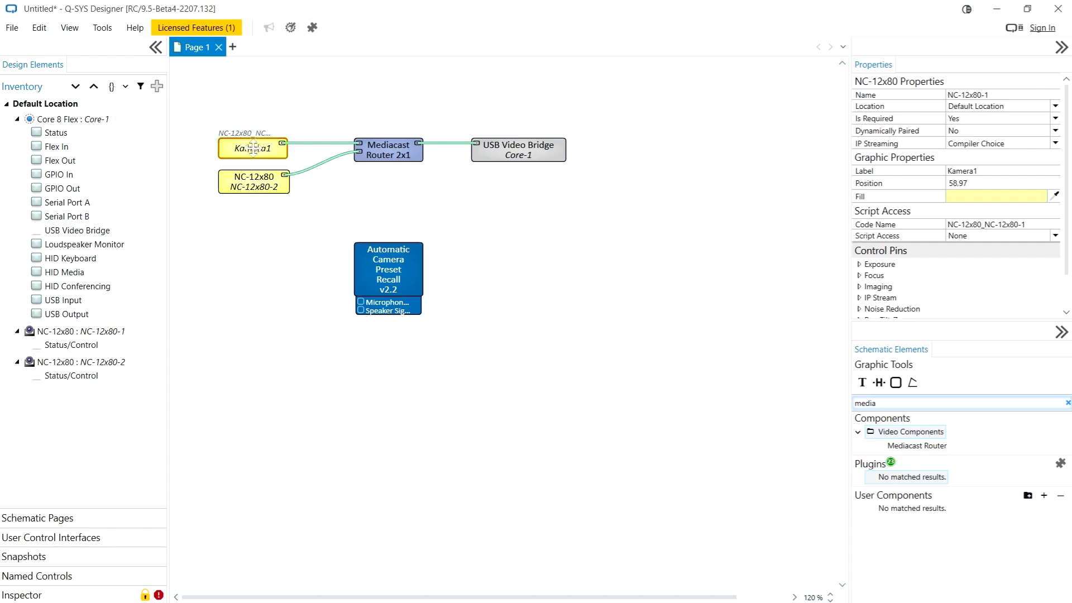
pyautogui.click(397, 151)
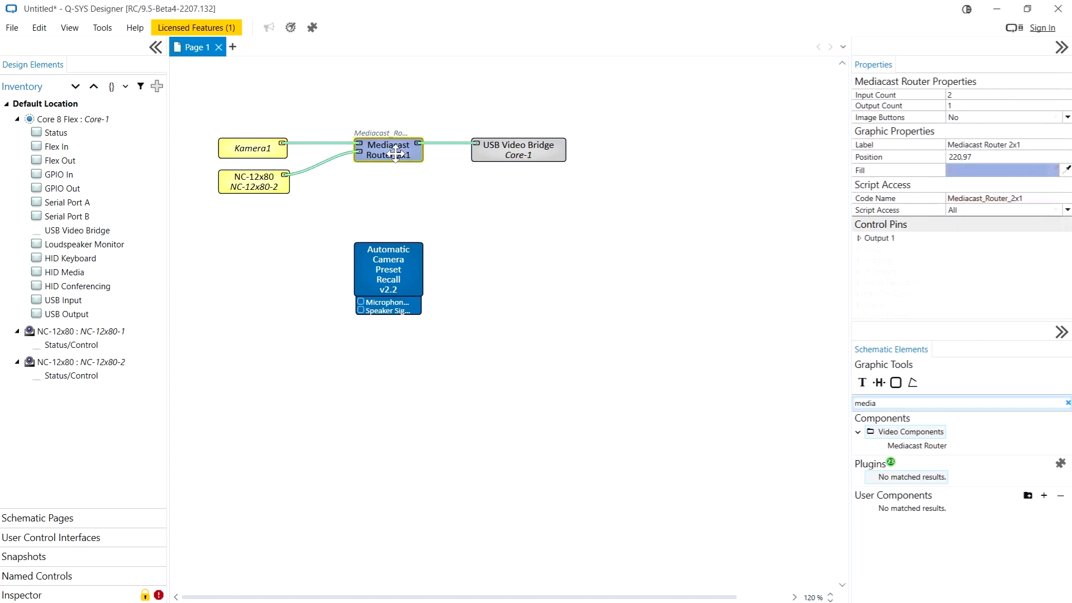
pyautogui.click(506, 147)
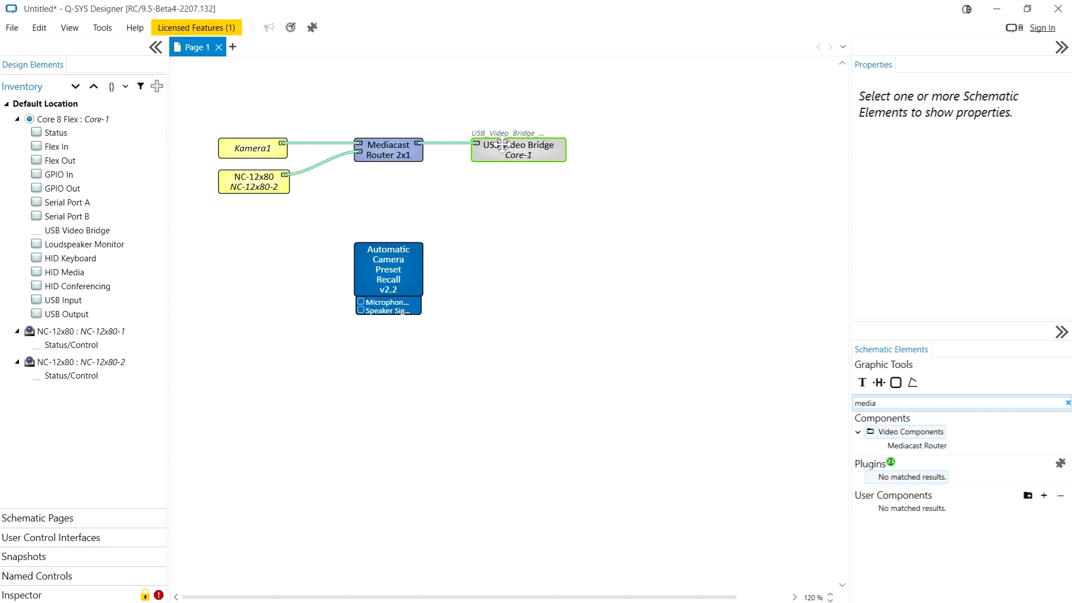
pyautogui.click(225, 144)
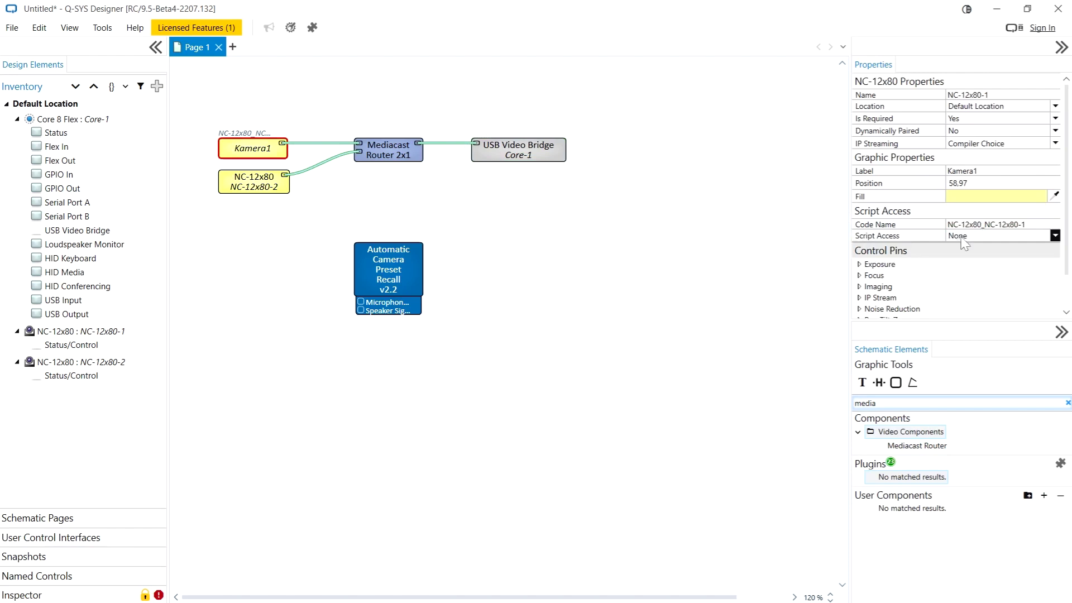
pyautogui.click(961, 239)
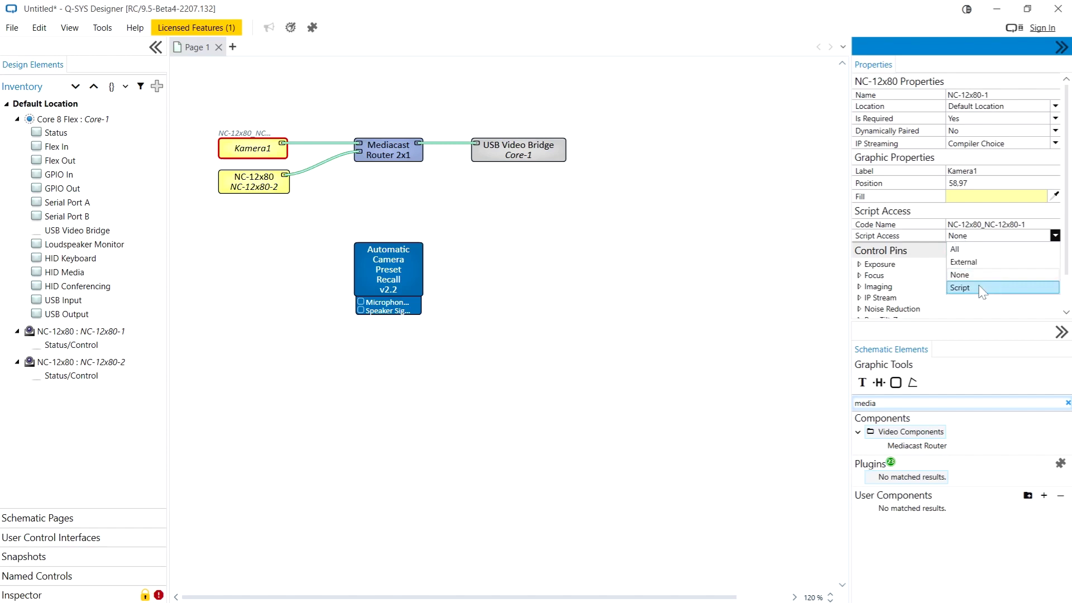
pyautogui.click(978, 254)
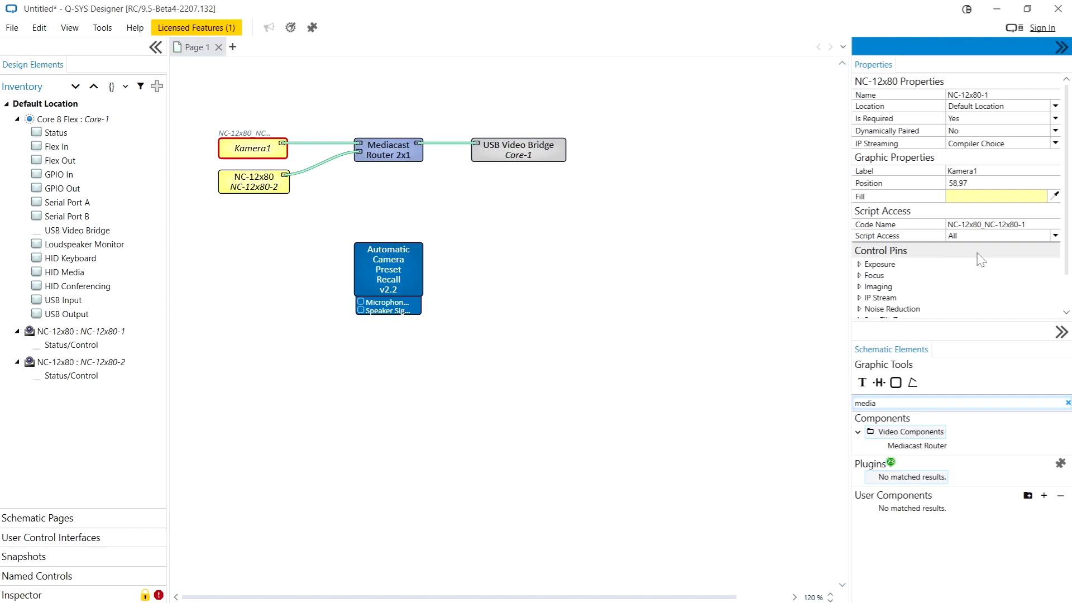
pyautogui.click(780, 232)
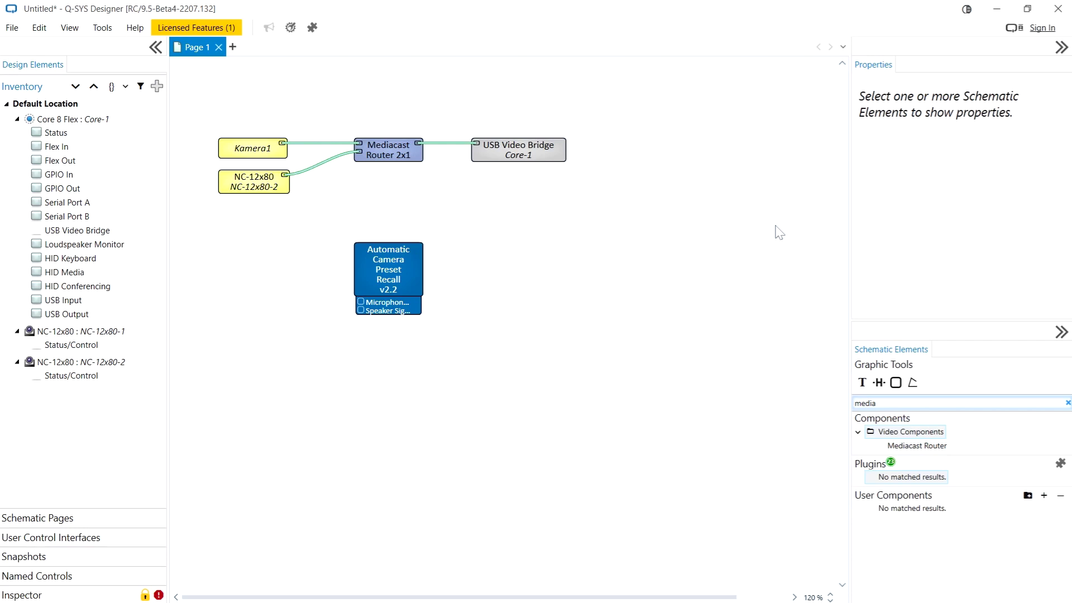
# Enable Tools > Script Programmer Mode so blocks show names like Mediacast_Router_2x1
pyautogui.click(102, 28)
pyautogui.click(212, 303)
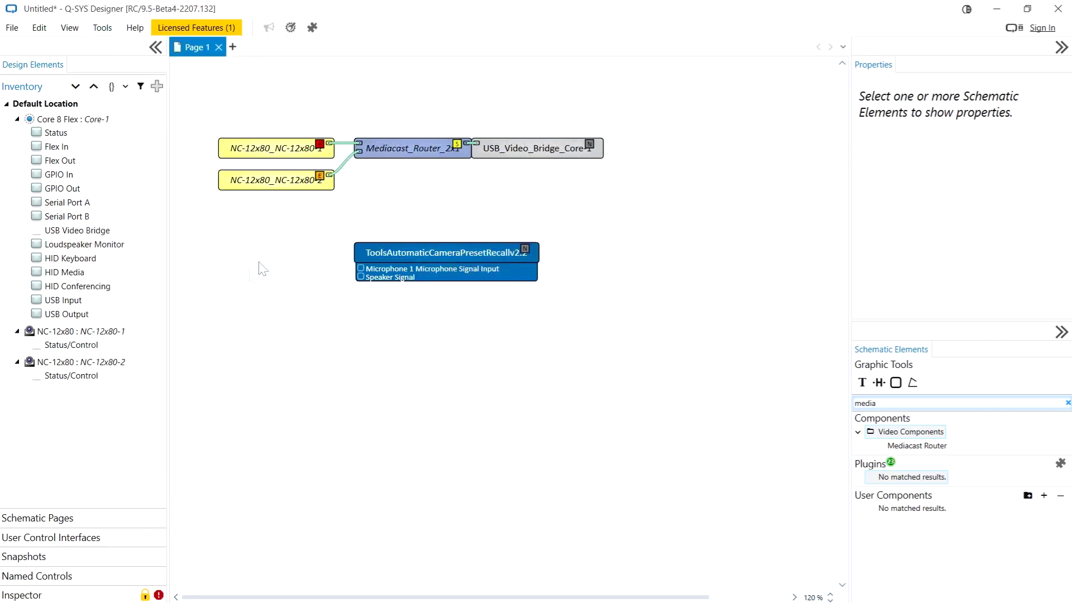